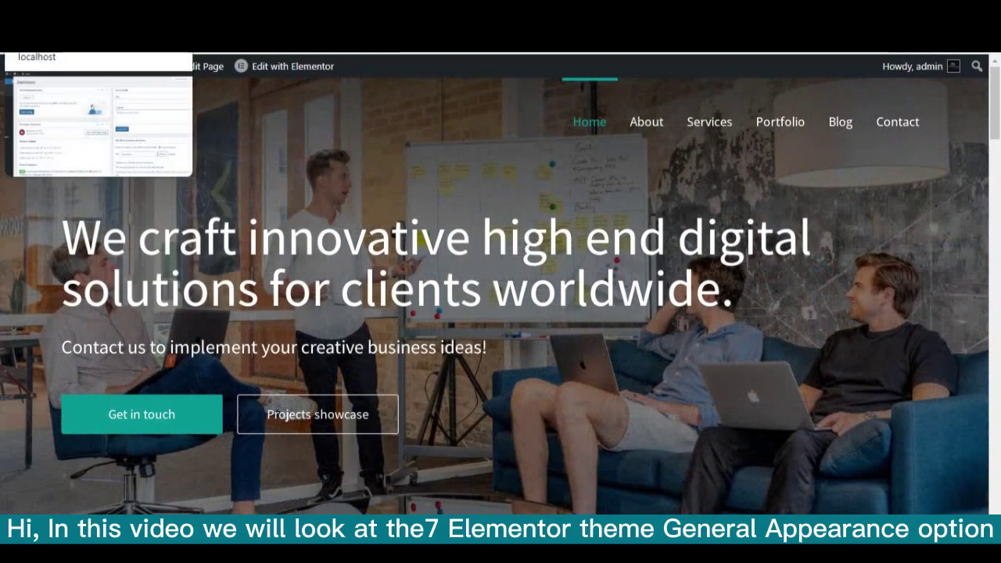
Switch from the front-end homepage tab to the WordPress admin Dashboard tab
key(ctrl+Tab)
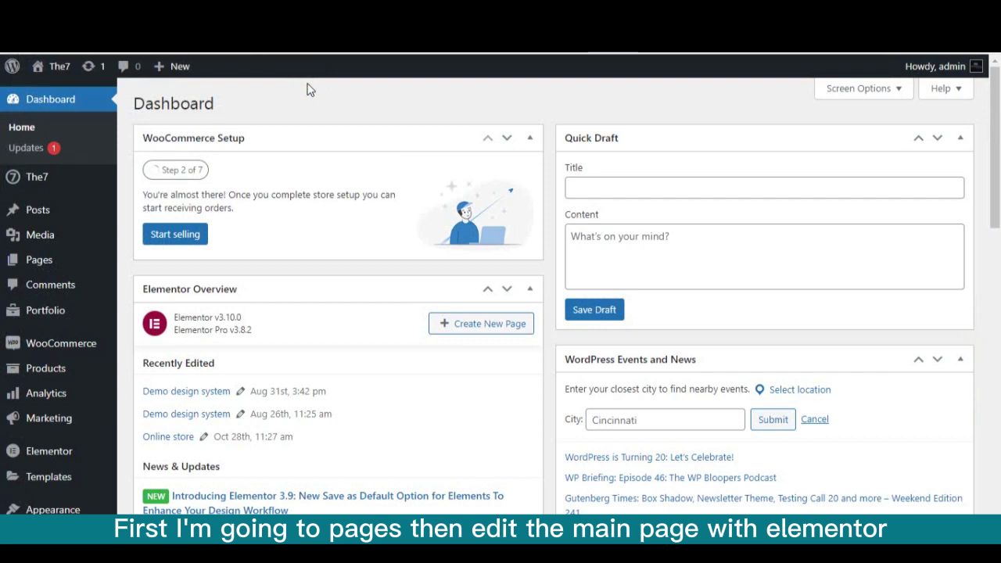
Open the Home – 2 page from page 2 of All Pages with Edit with Elementor
mouse_move(78, 259)
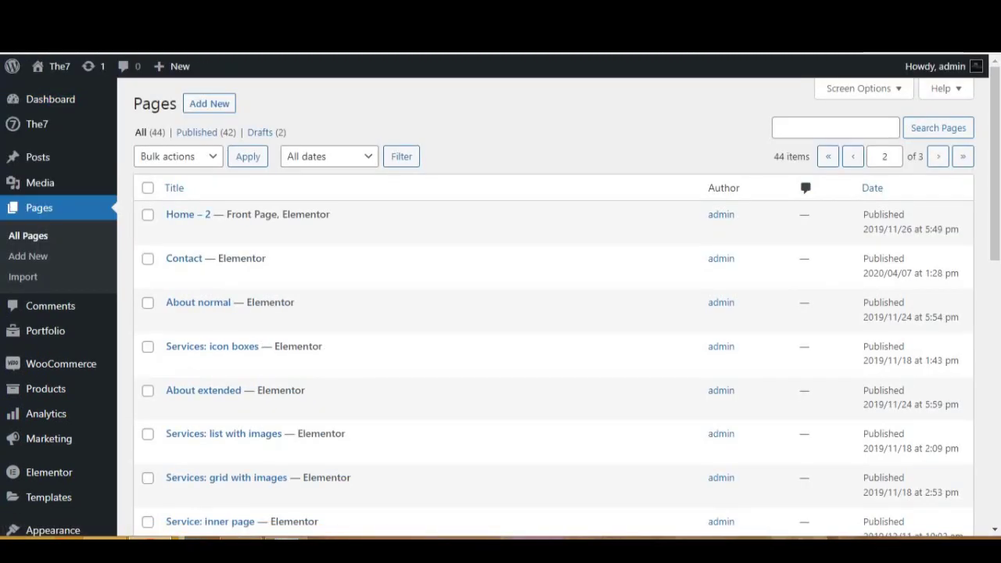
mouse_move(223, 224)
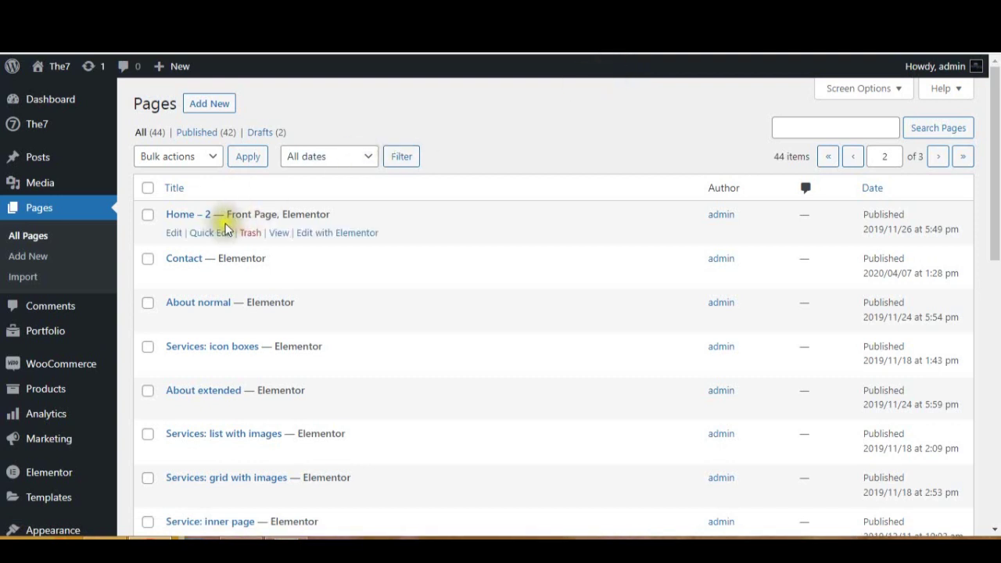
click(323, 237)
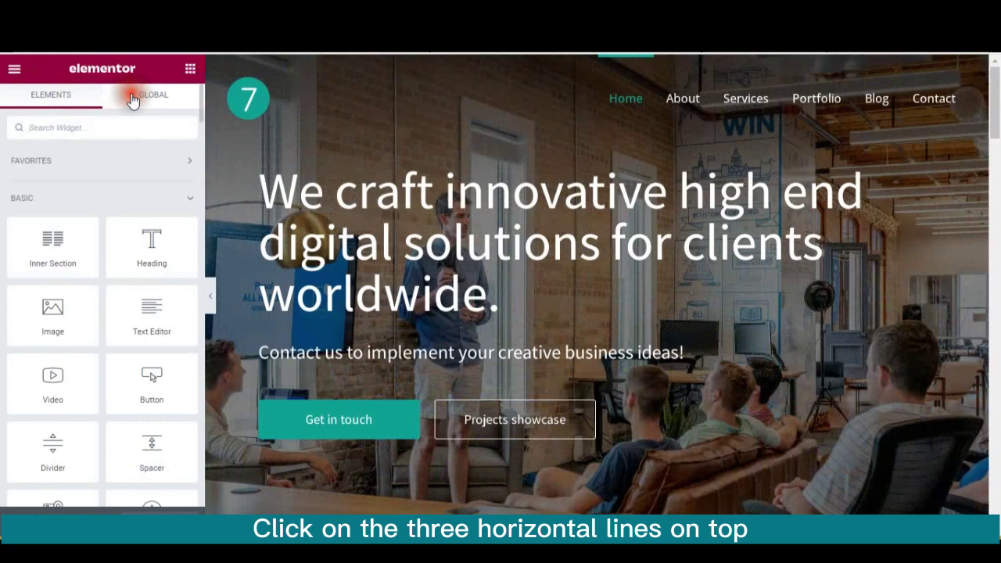
Open Site Settings > The7 General Appearance, where the accent color is #12A594
click(130, 99)
click(52, 102)
click(14, 69)
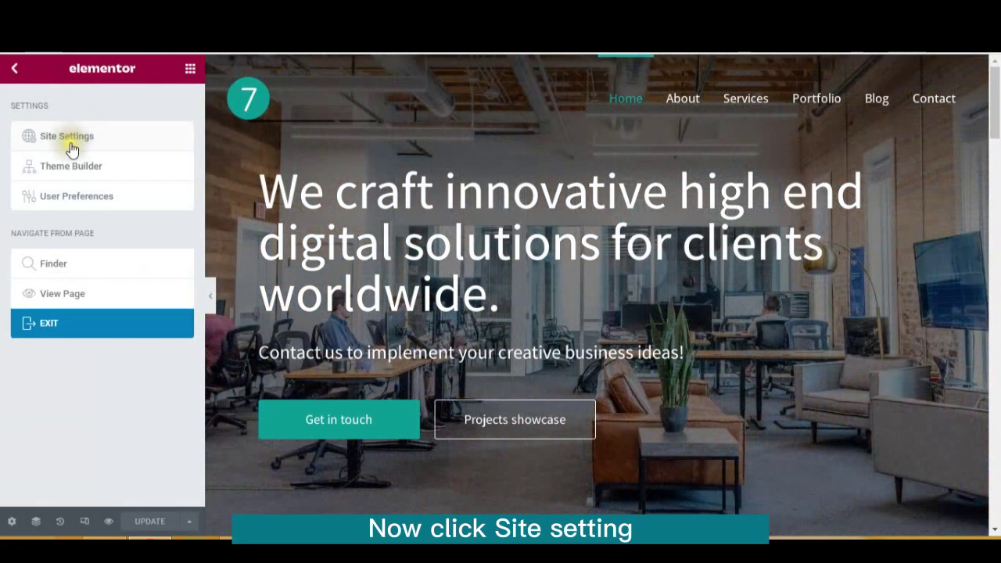
click(71, 149)
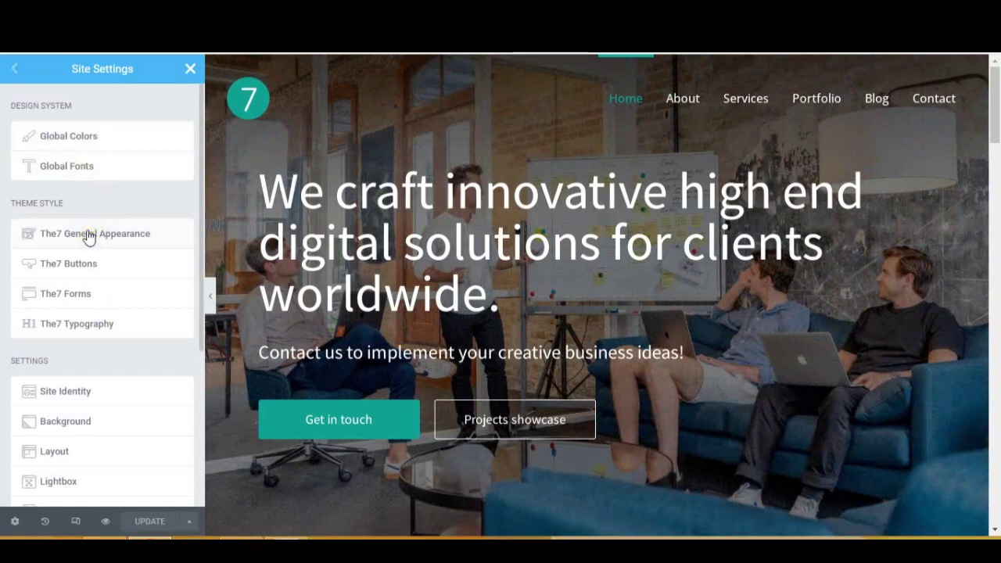
click(88, 234)
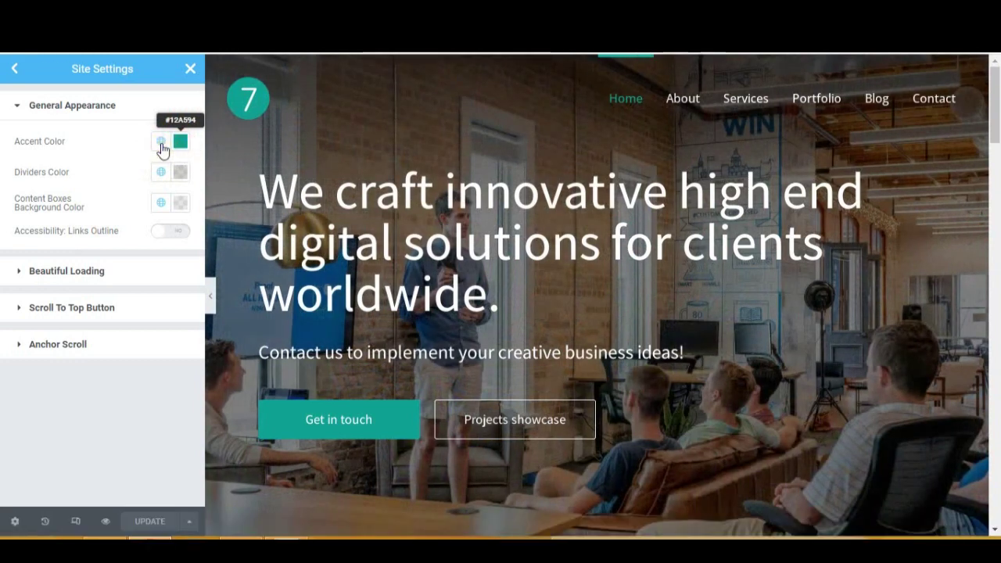
Change the accent color from teal to purple #7C41CE, starting from Color 1 dark
click(161, 143)
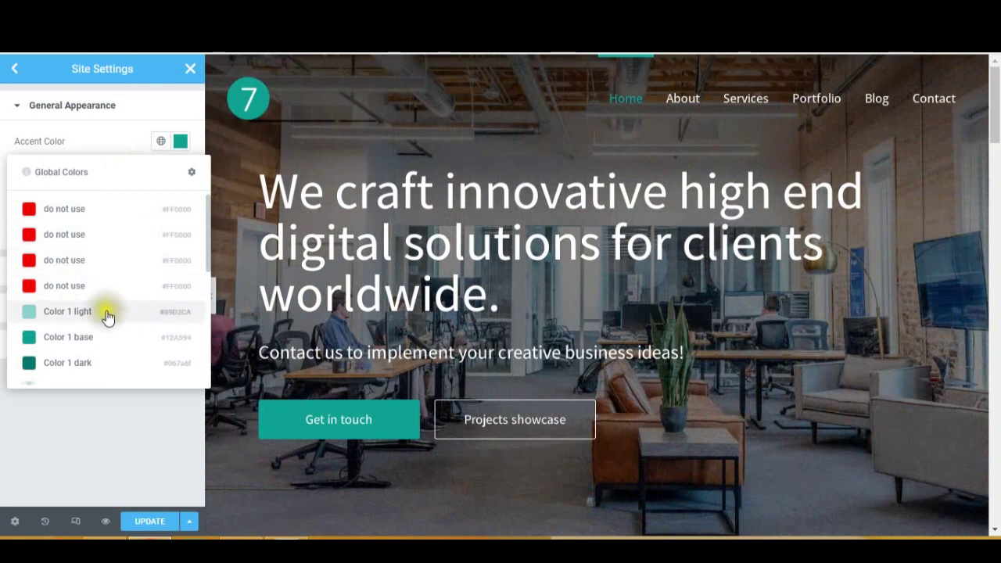
click(108, 364)
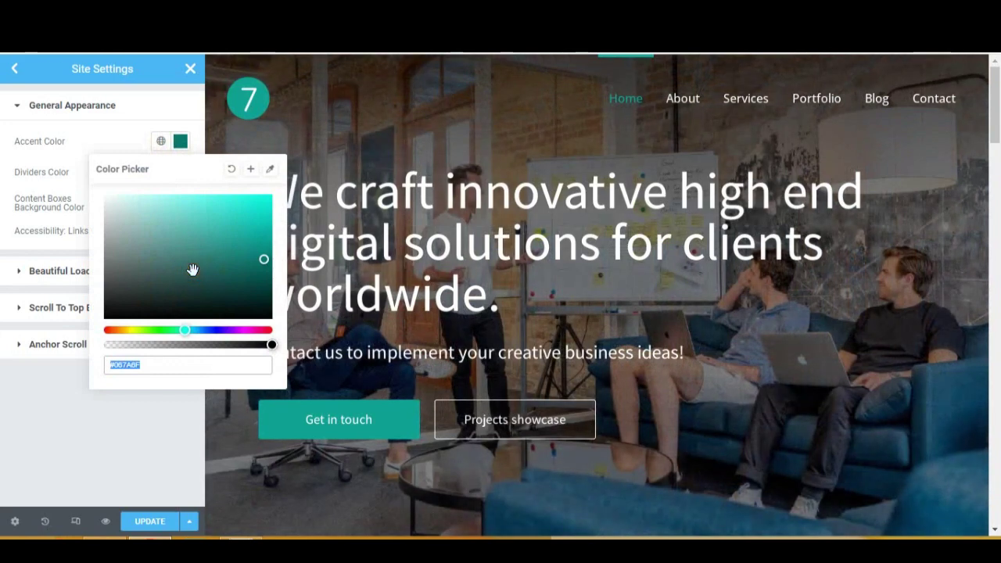
click(192, 270)
click(227, 330)
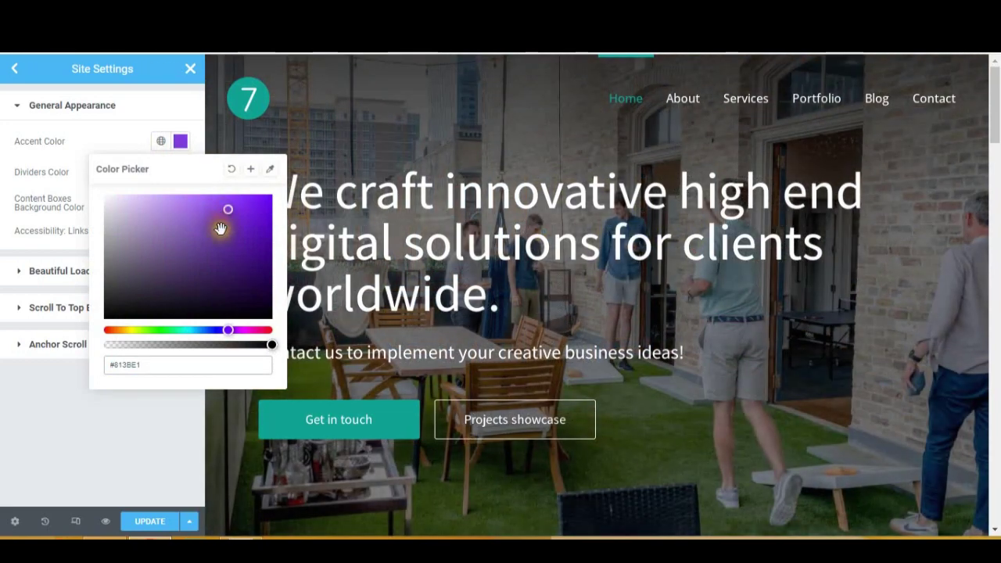
click(126, 118)
click(125, 116)
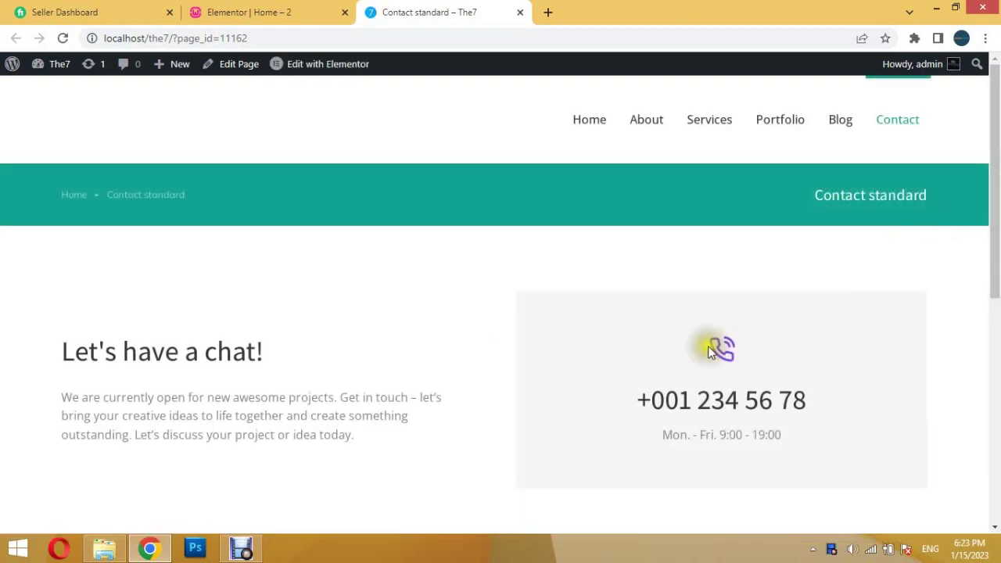
Check the purple icons down to the Contact standard page's footer, then return to Elementor
drag(996, 105, 996, 266)
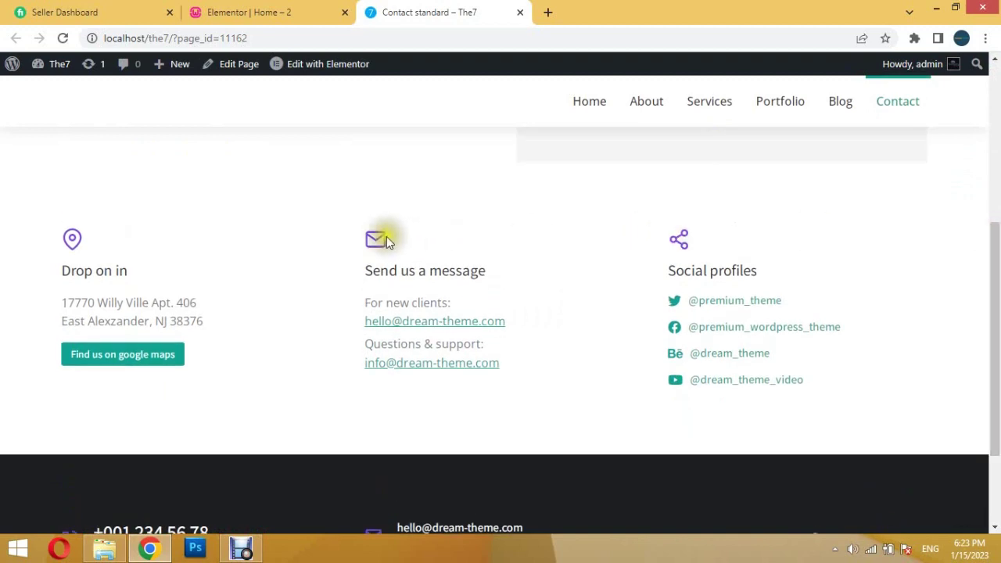
drag(995, 313, 995, 377)
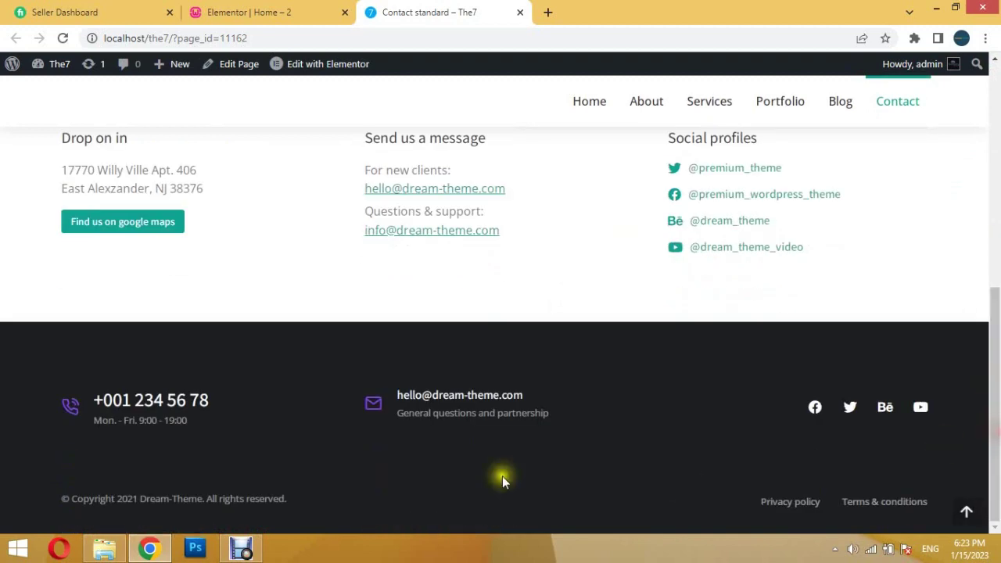
click(258, 12)
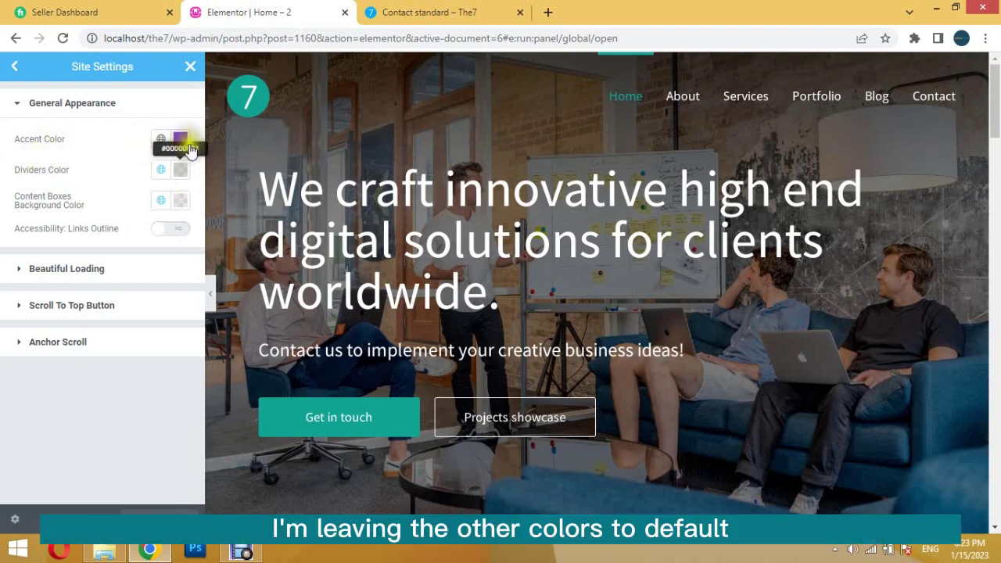
Expand Beautiful Loading, showing the preloader enabled with the Ring loader style
click(18, 139)
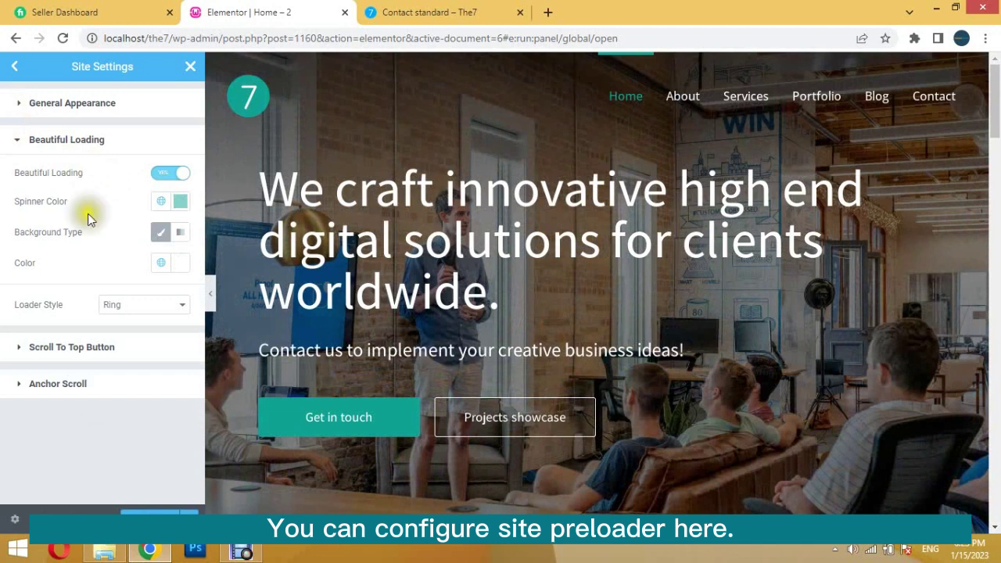
Reload the Contact standard page to preview the preloader, then return to Elementor
click(393, 7)
click(63, 38)
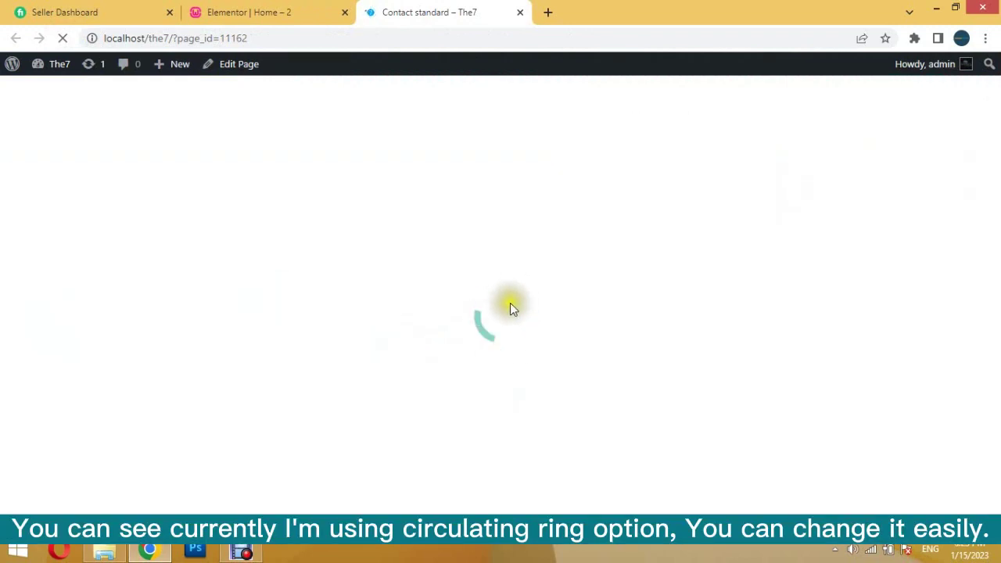
click(253, 10)
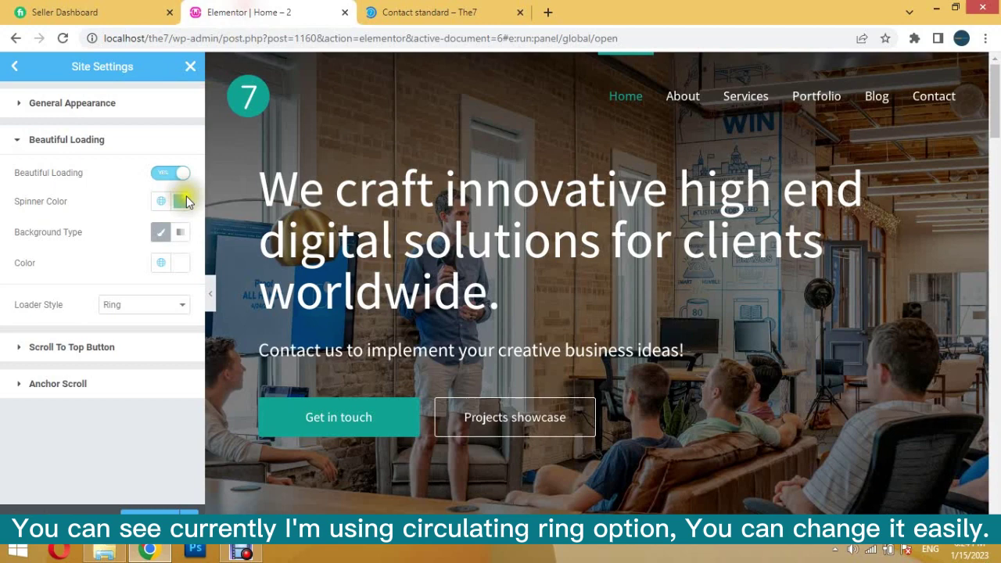
Set the Loader Style to Bars and save the site settings
click(172, 305)
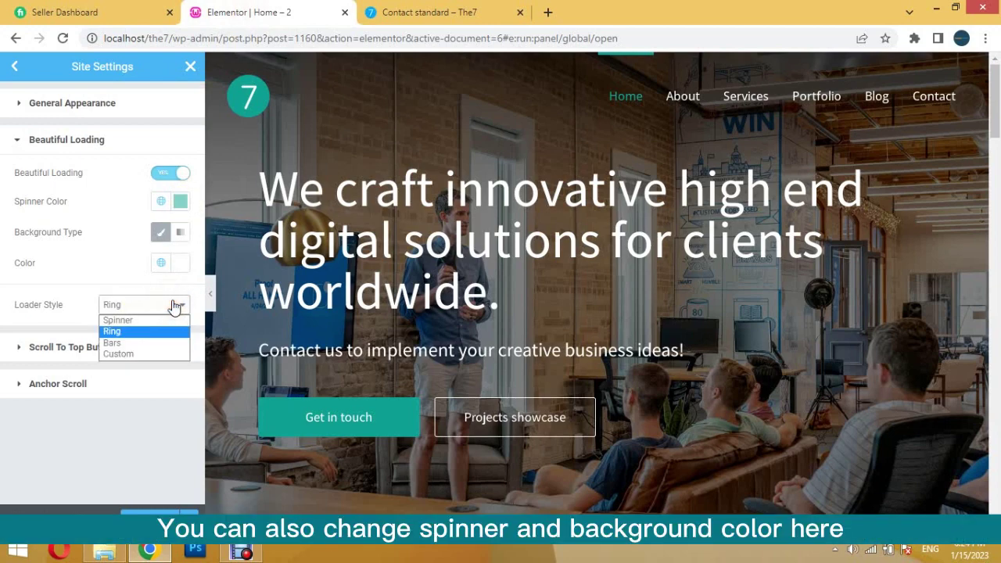
click(159, 343)
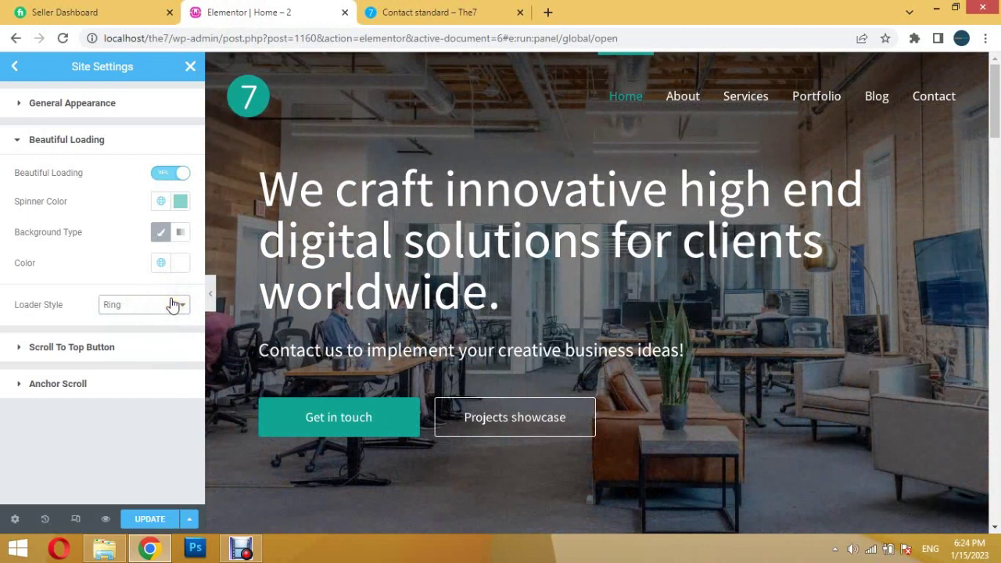
click(151, 520)
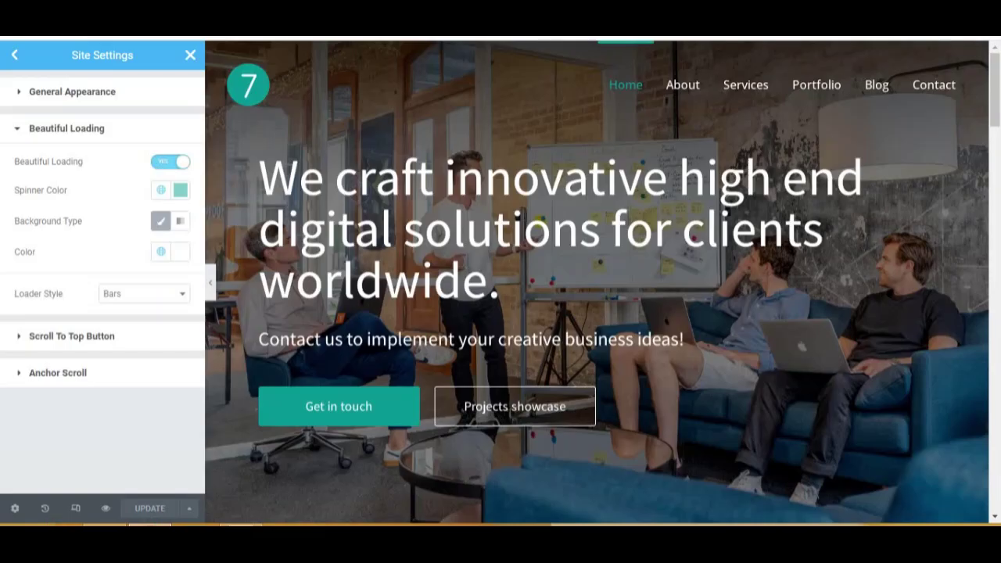
Expand the Scroll To Top Button settings, with the preview scrolled to the footer
click(8, 129)
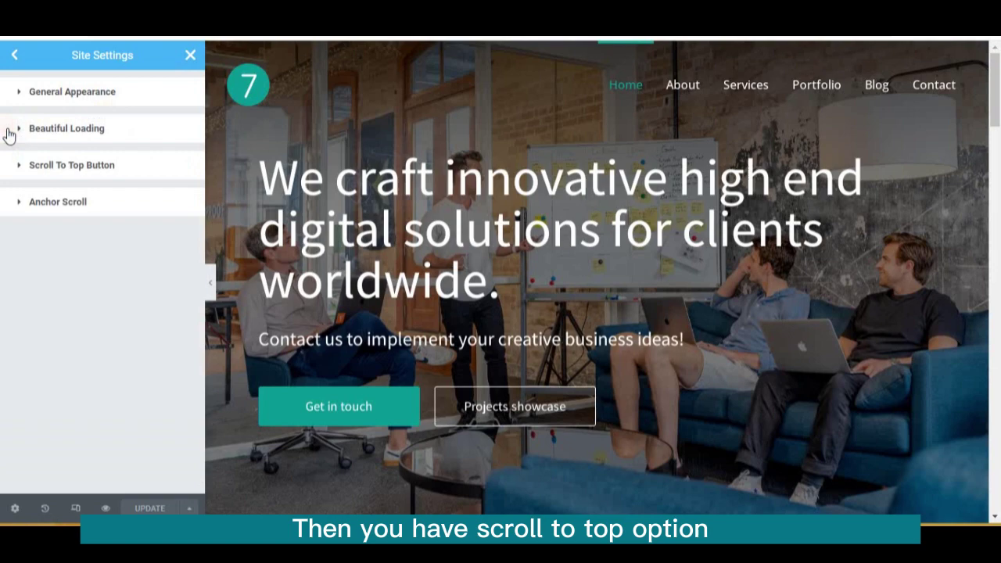
click(12, 168)
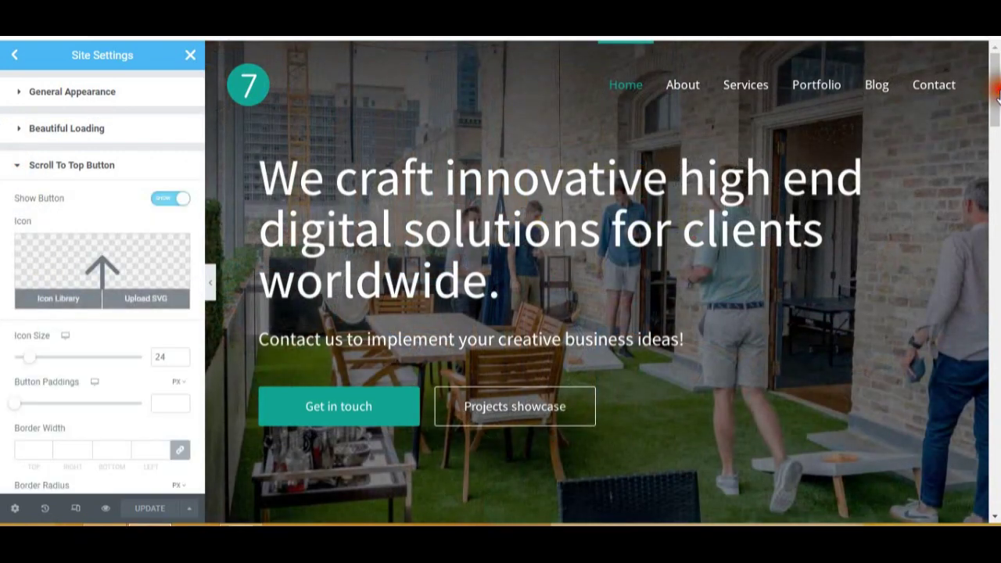
drag(997, 94, 997, 500)
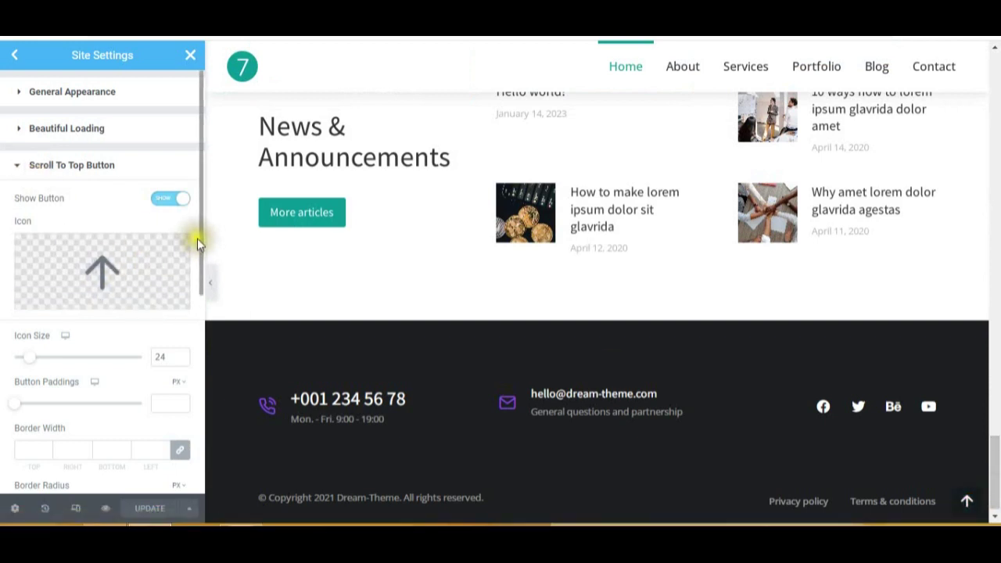
drag(200, 239, 199, 420)
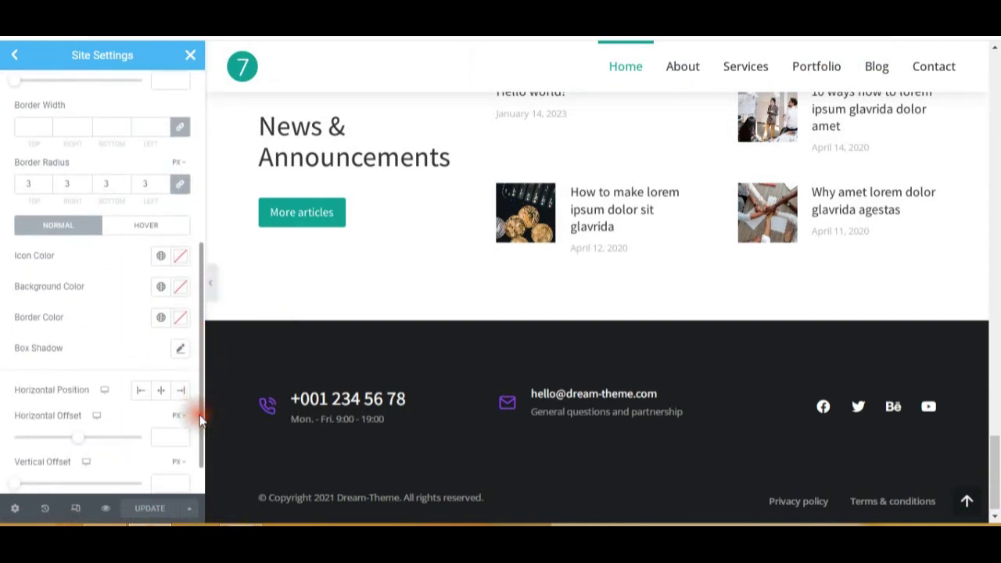
Set the scroll-to-top Icon Color to white #FFFFFF
click(180, 257)
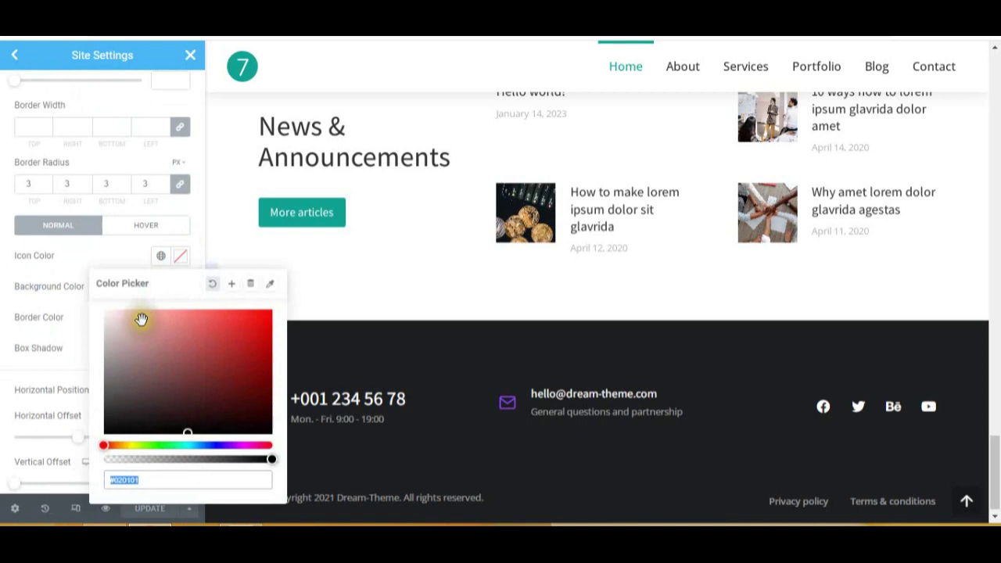
drag(141, 319, 112, 315)
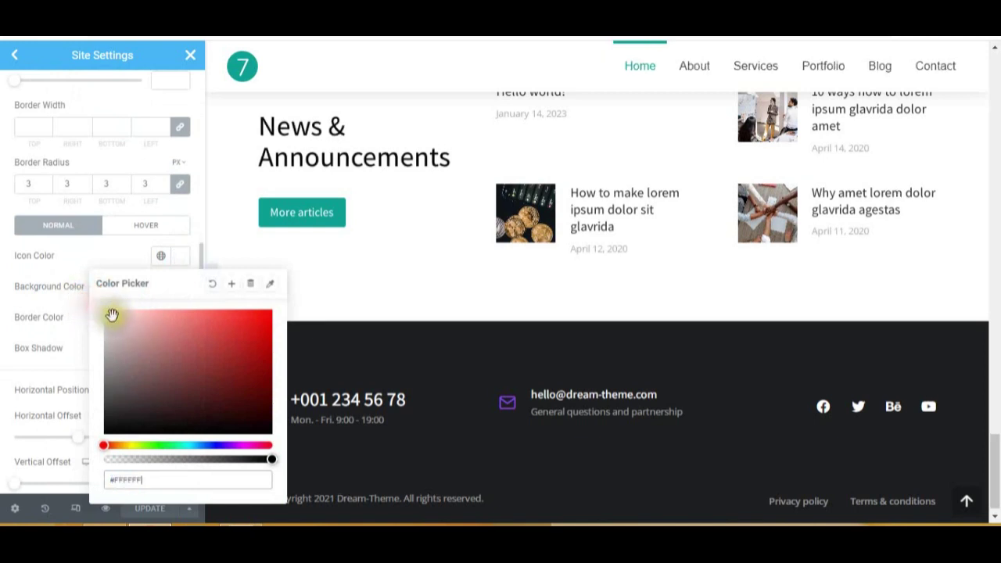
click(16, 273)
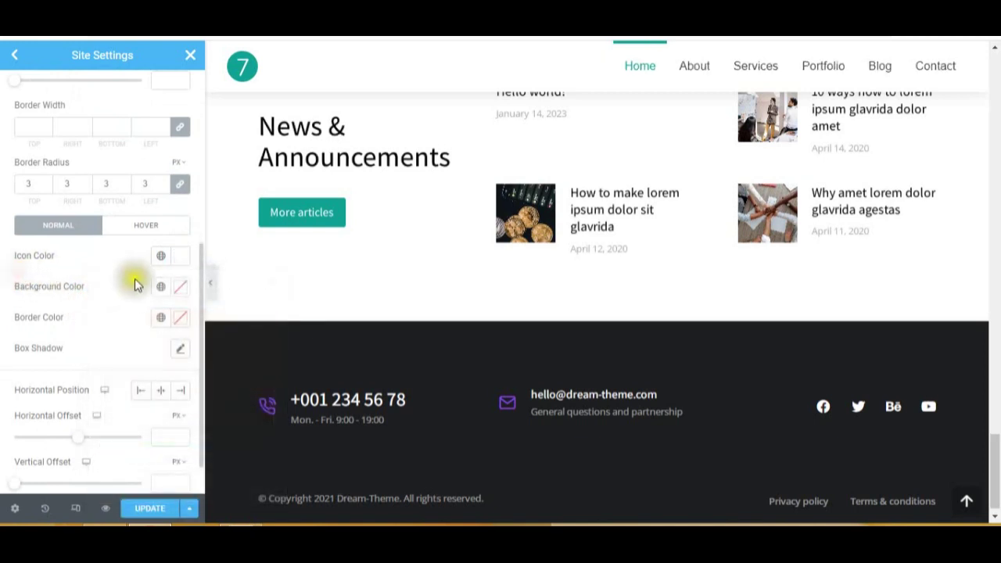
Set the scroll-to-top Background Color to blue #4768DD
click(180, 289)
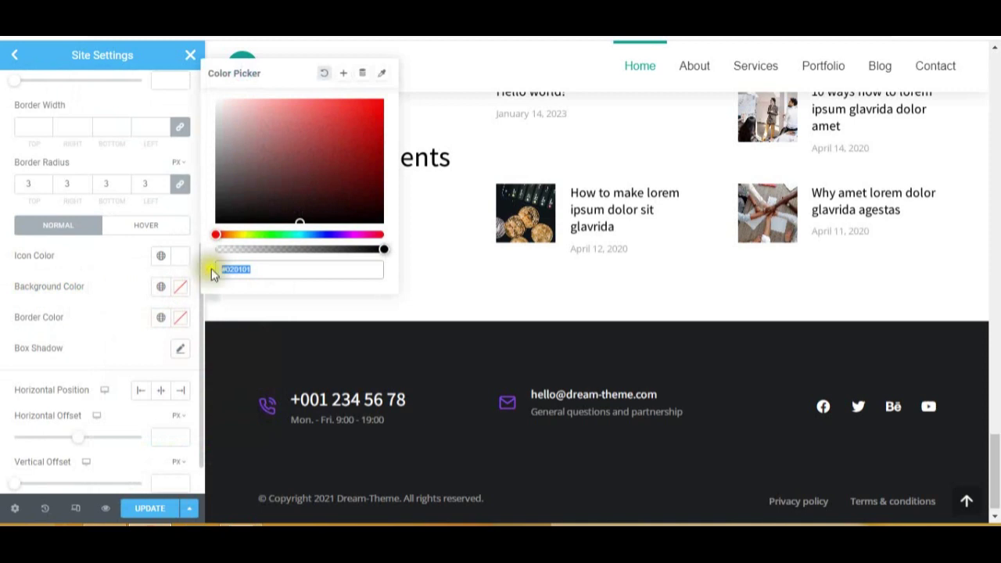
click(321, 234)
click(320, 234)
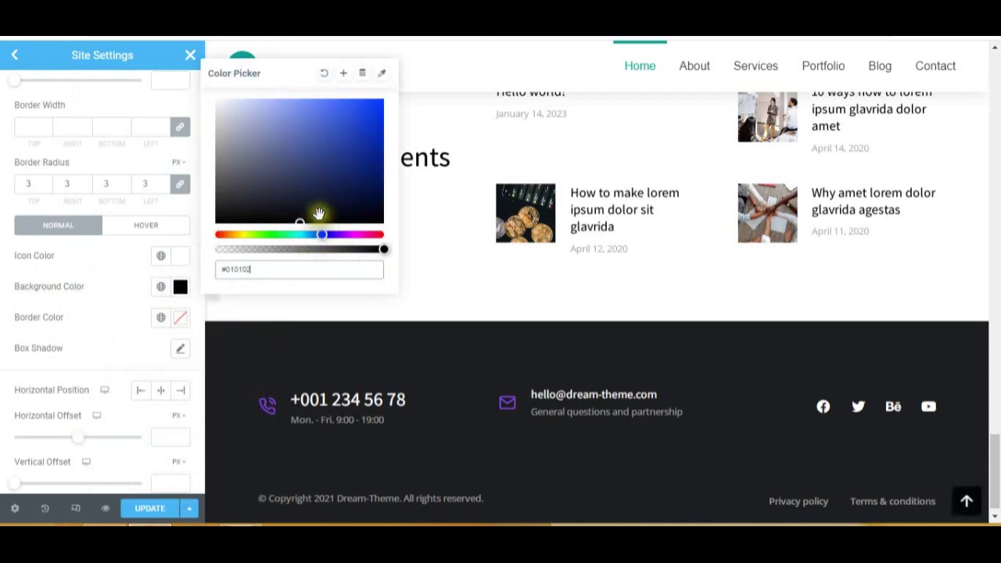
click(328, 115)
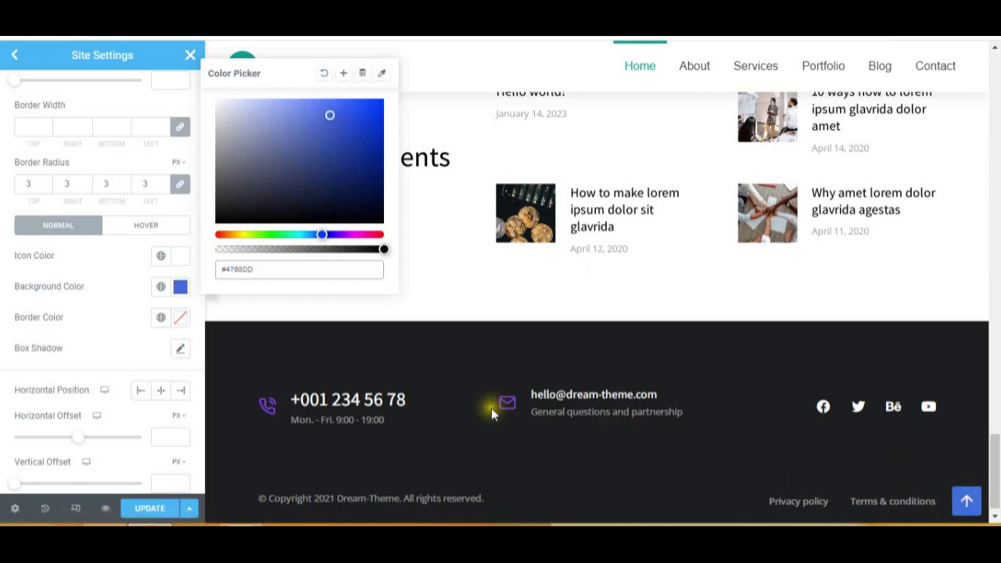
click(8, 302)
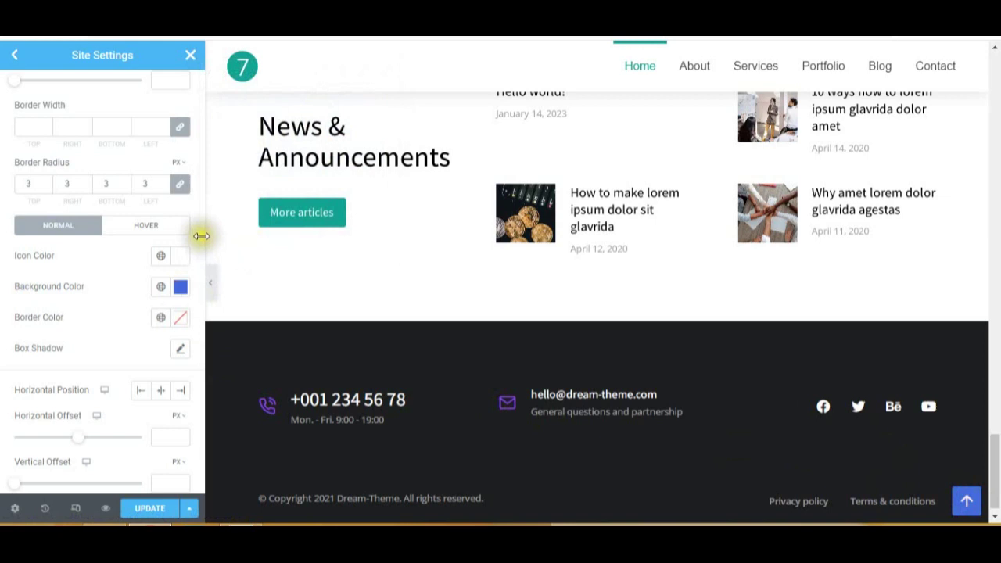
Increase the scroll-to-top button's Horizontal Offset slightly
scroll(201, 266, down, 1)
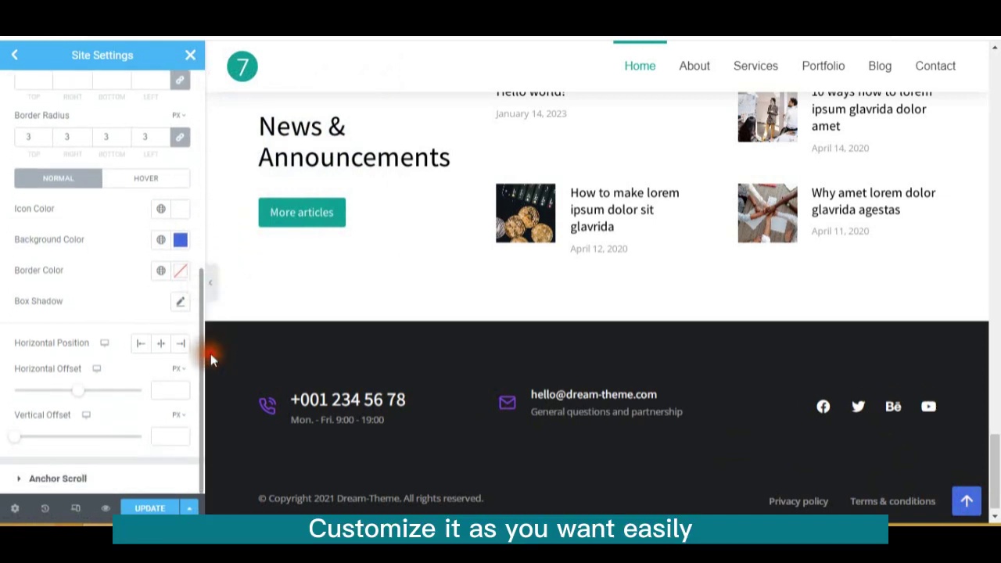
drag(77, 394, 88, 395)
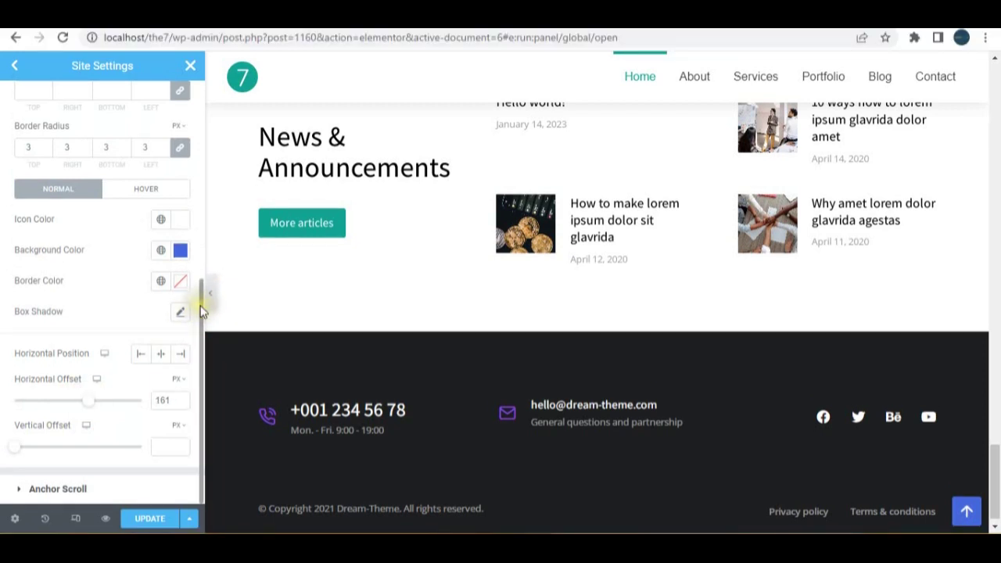
drag(201, 311, 195, 123)
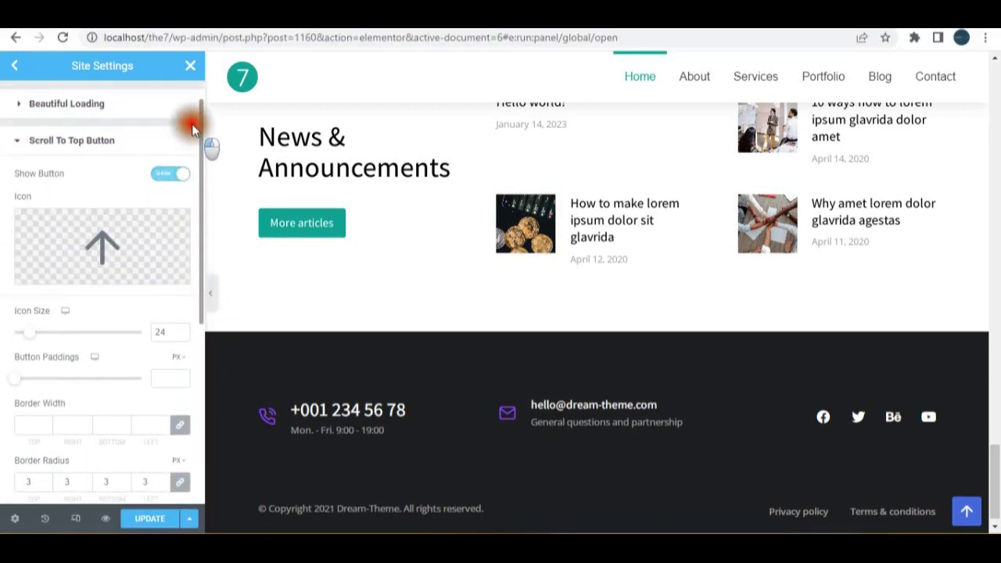
Fold Scroll To Top Button, then check Anchor Scroll's offset and fold it unchanged
click(8, 149)
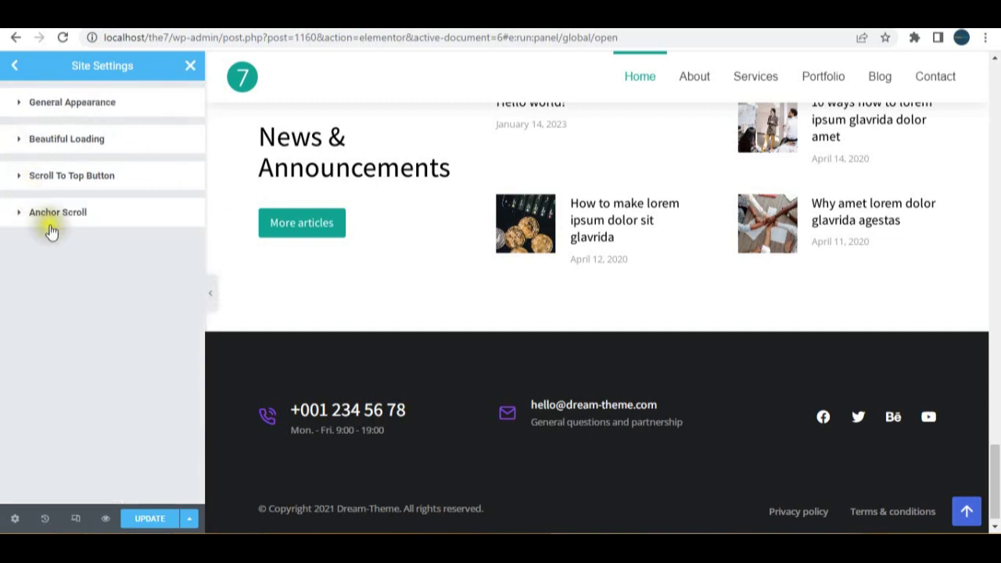
click(17, 214)
click(18, 216)
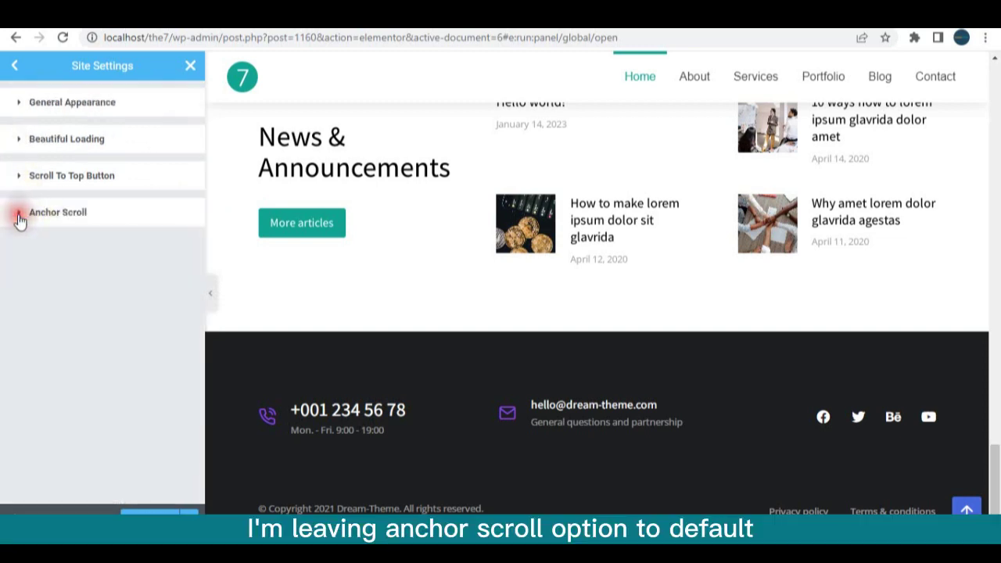
click(18, 215)
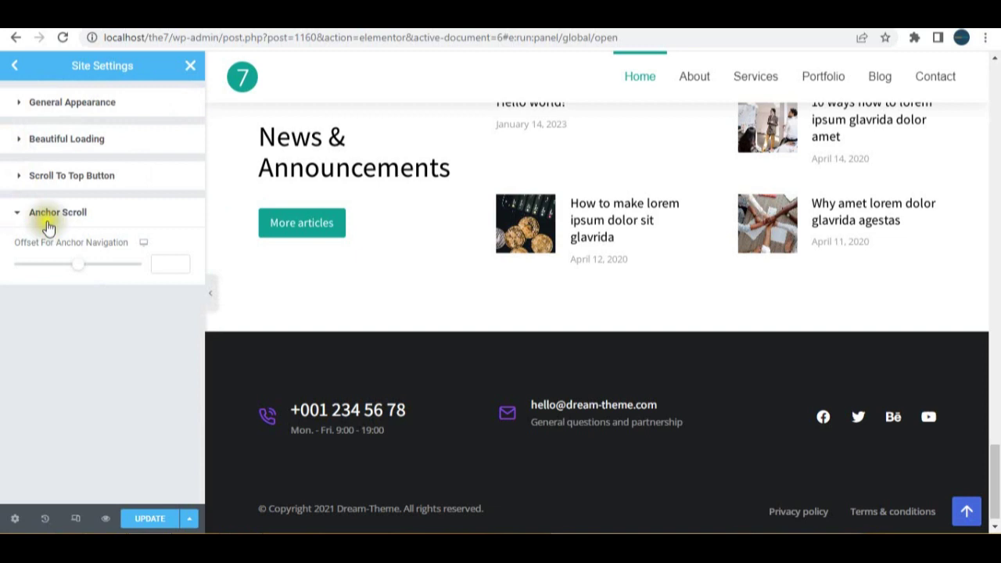
click(21, 212)
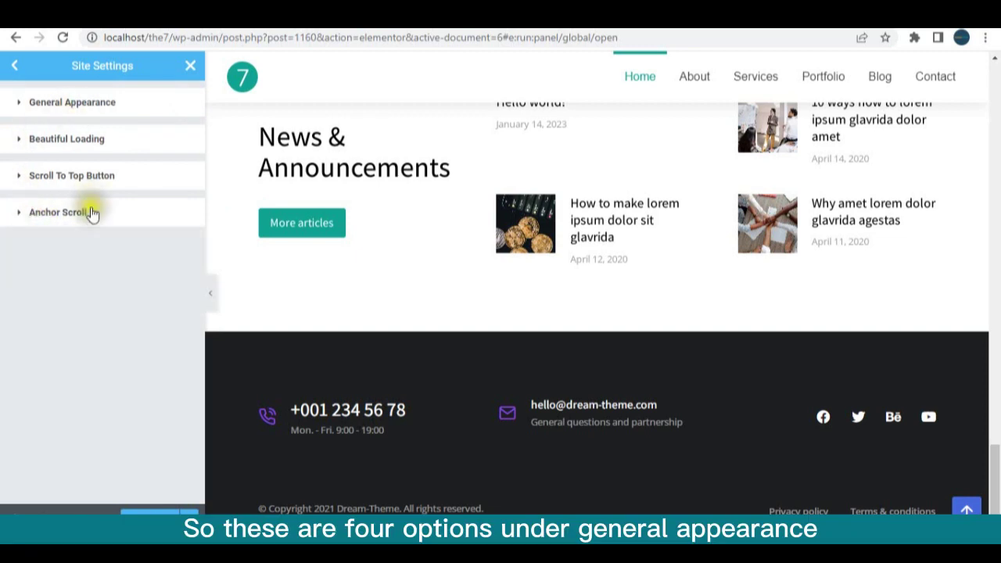